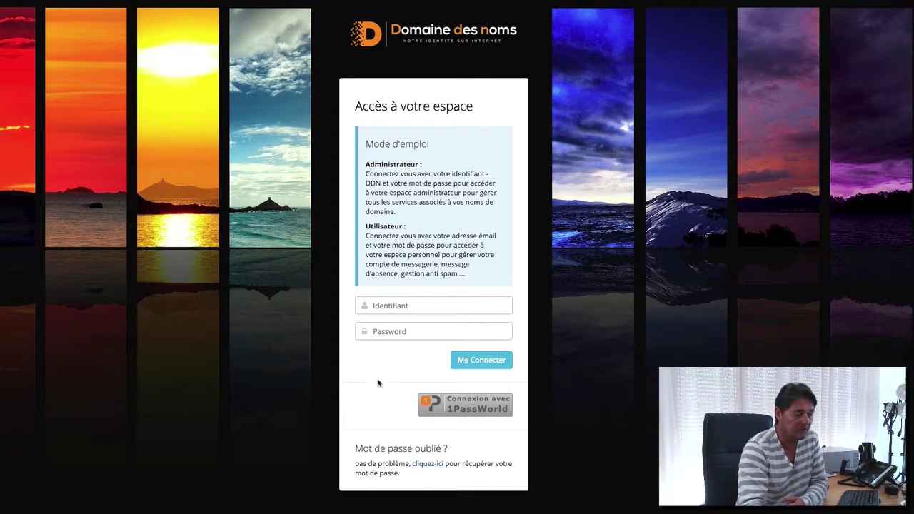
Step: Log in to the client area with the account identifier and password
left_click(424, 304)
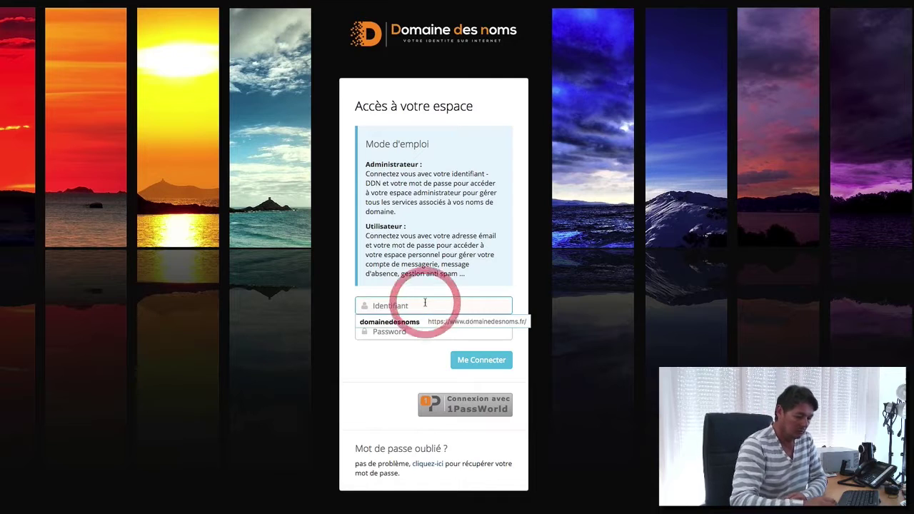
type("13")
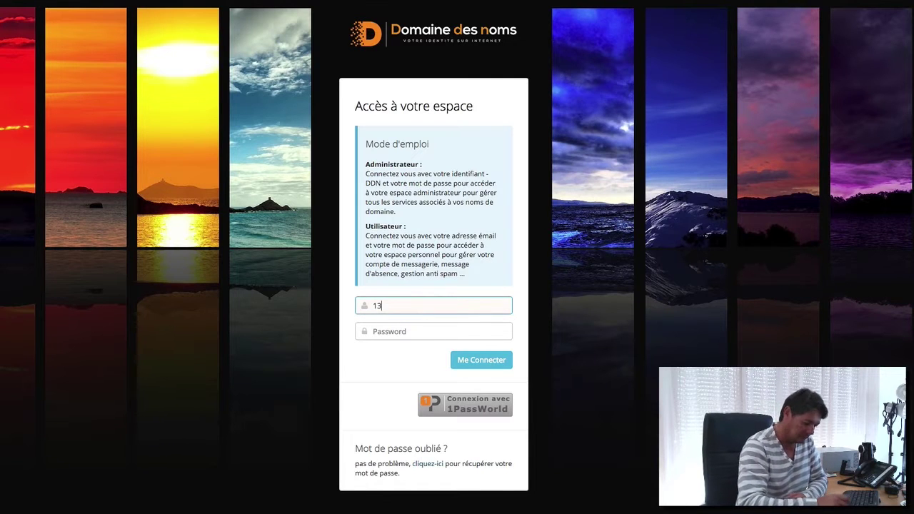
type("467-")
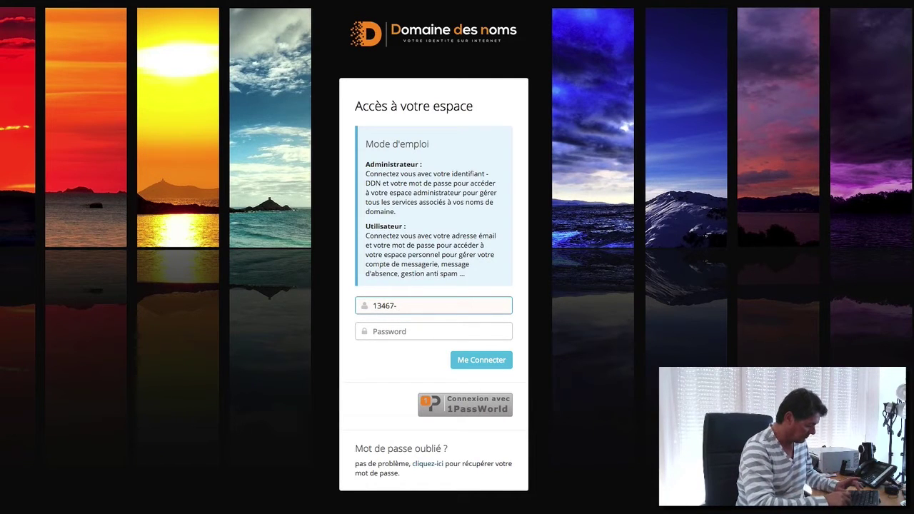
type("DDN")
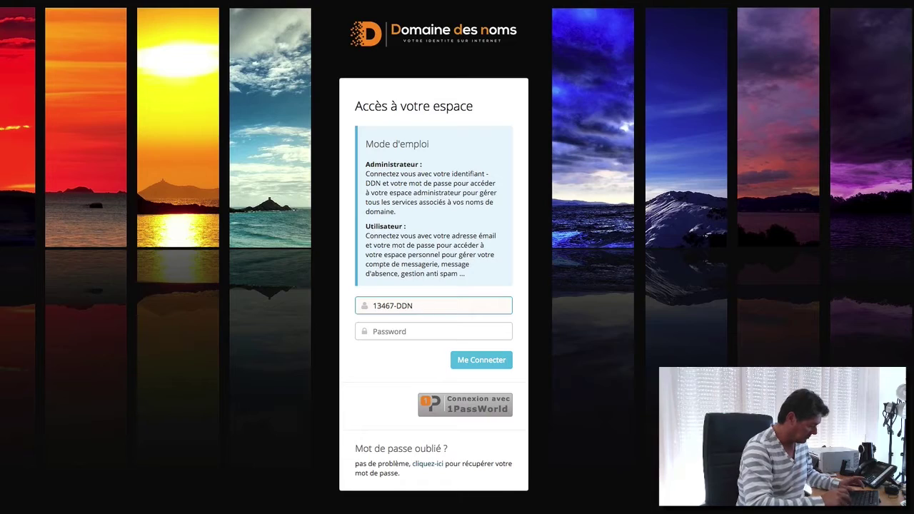
key("Tab")
type("••••••")
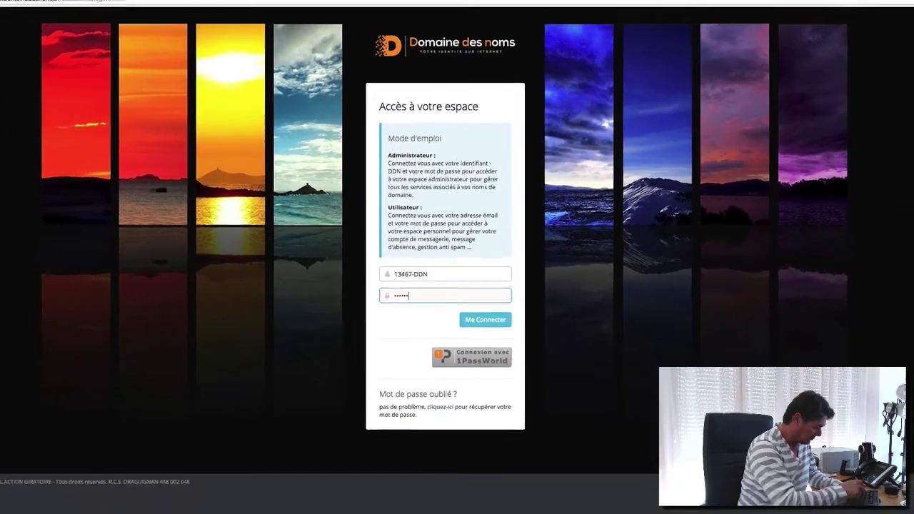
type("••••")
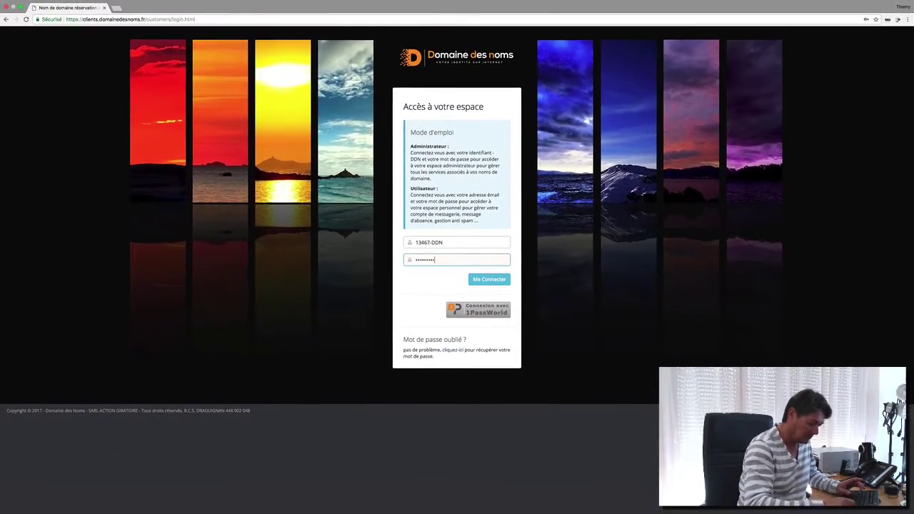
type("•")
key("Return")
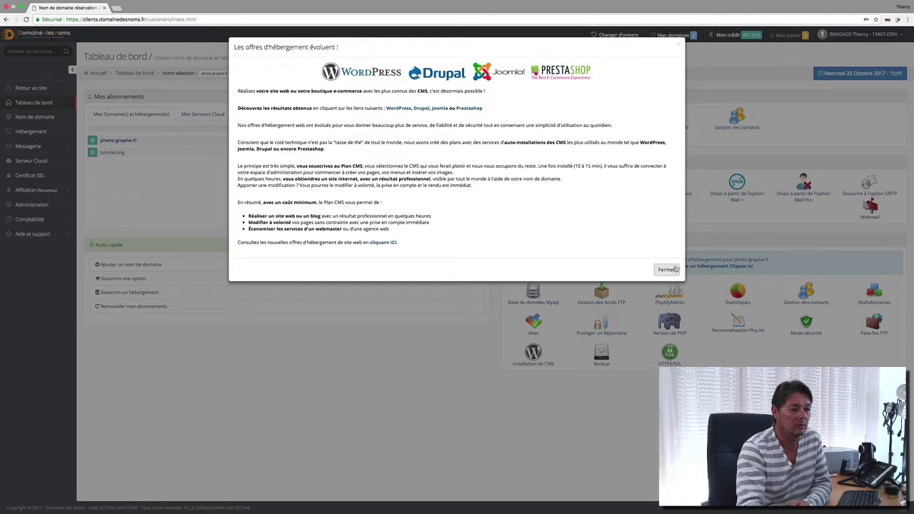
Step: Close the 'Les offres d'hébergement évoluent' announcement to reveal the dashboard subscriptions
left_click(672, 269)
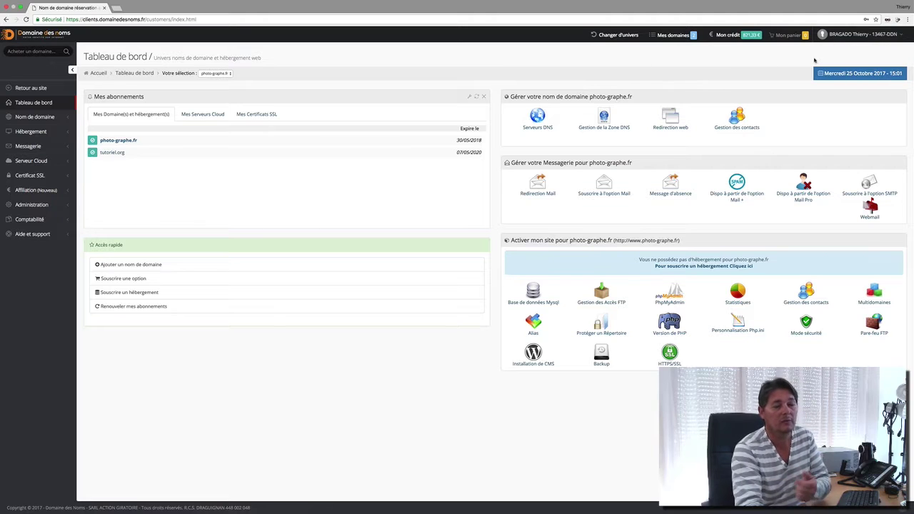
left_click(766, 69)
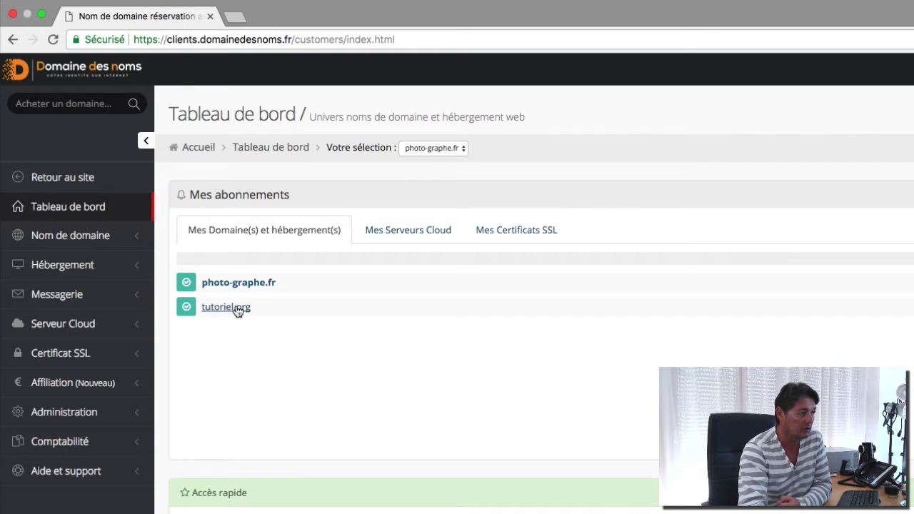
left_click(450, 151)
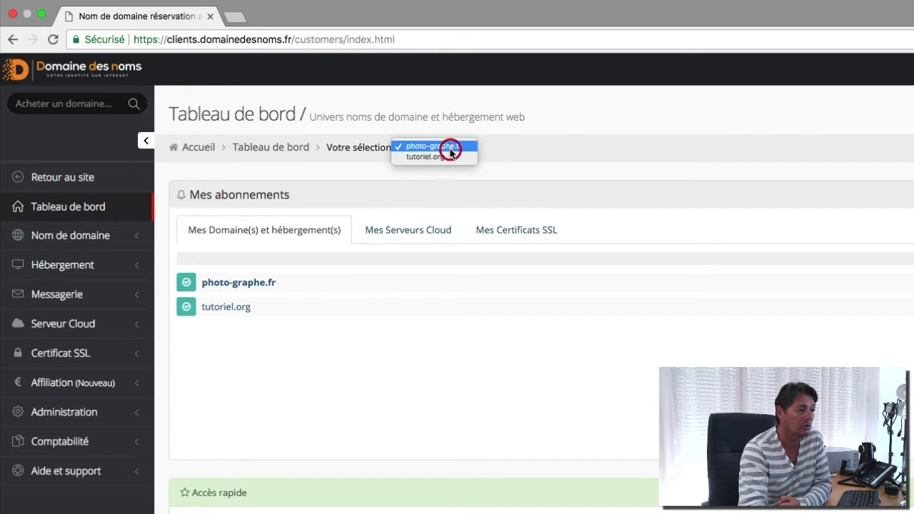
left_click(443, 161)
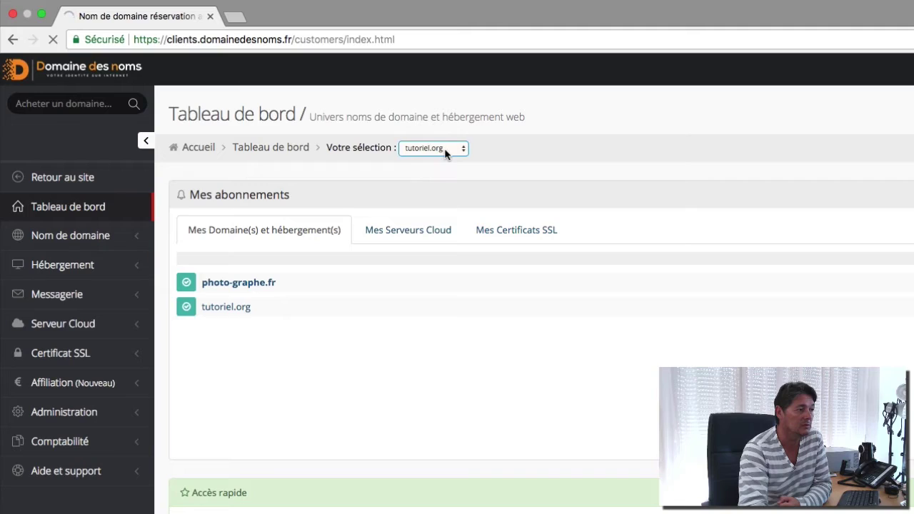
left_click(444, 149)
left_click(446, 135)
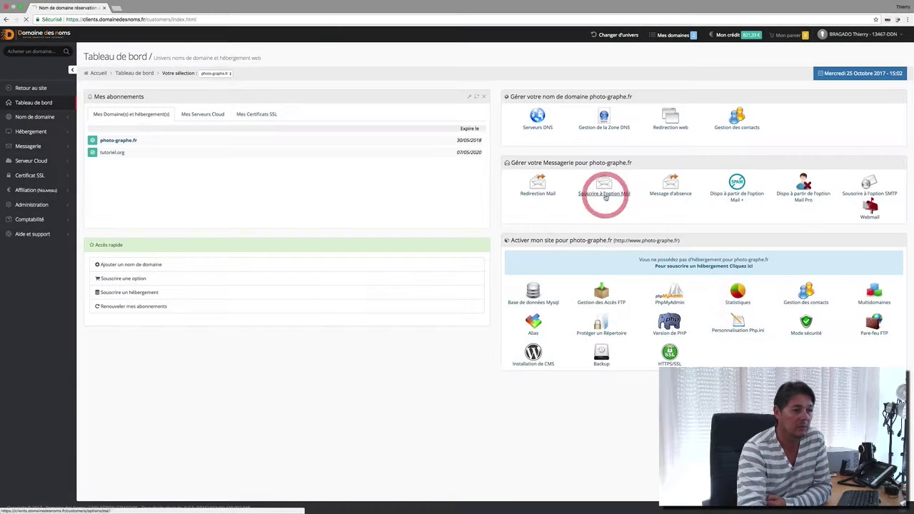
left_click(604, 194)
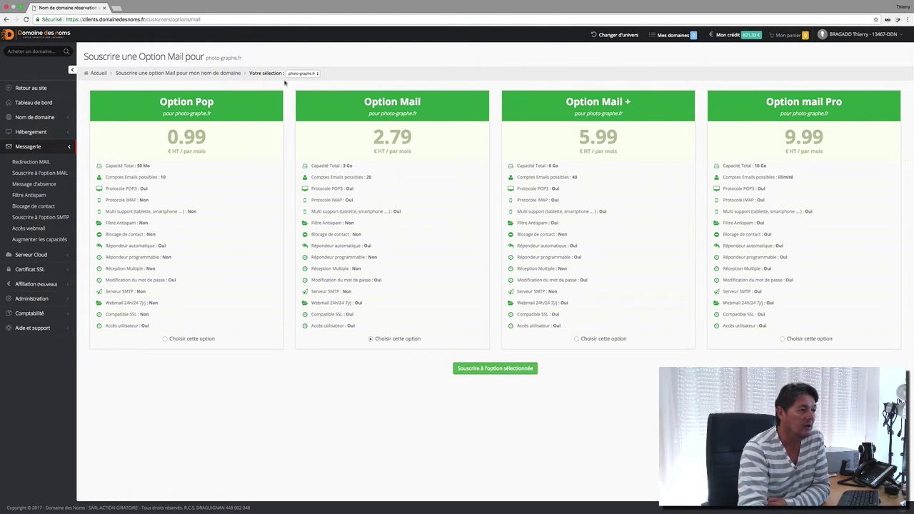
left_click(40, 106)
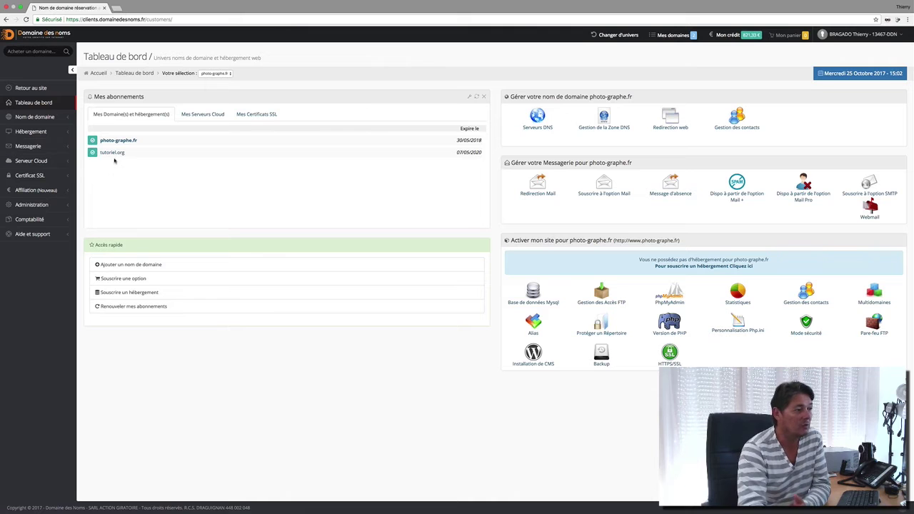
Step: Open the Messagerie > Compte MAIL page for the tutoriel.org domain
left_click(112, 153)
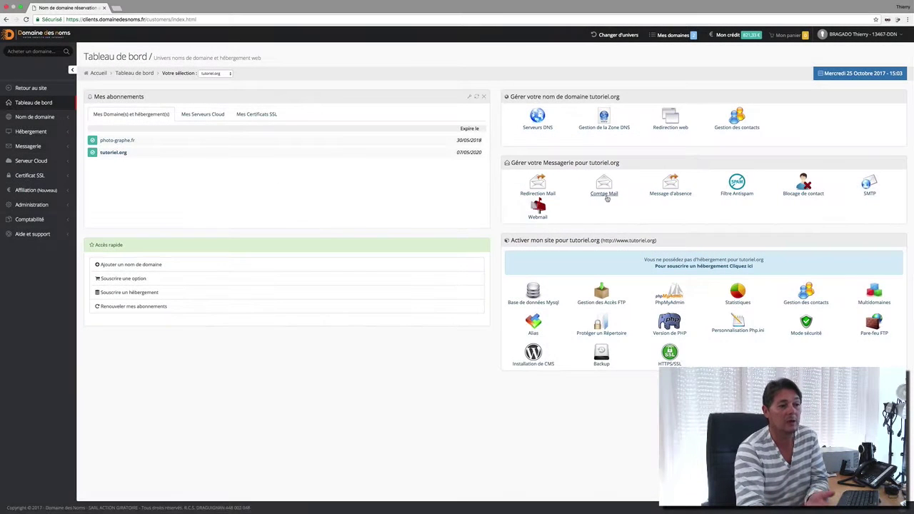
left_click(606, 197)
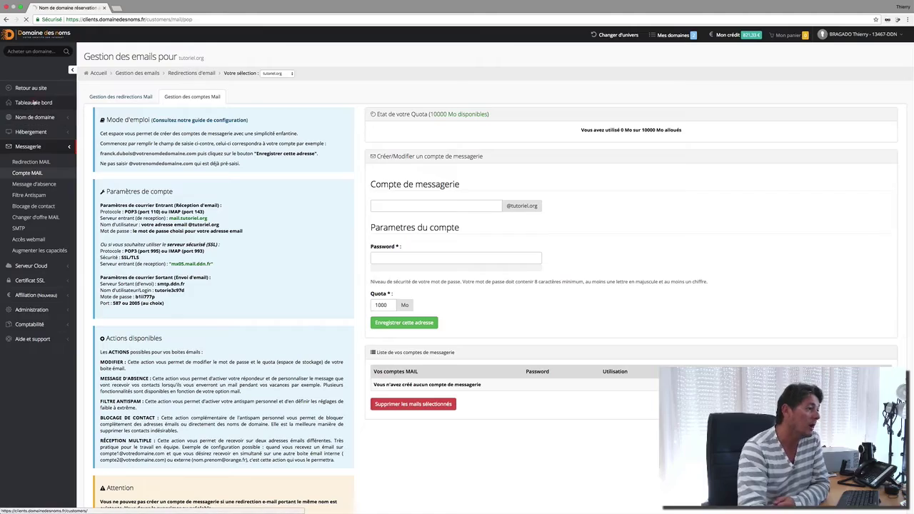
left_click(43, 102)
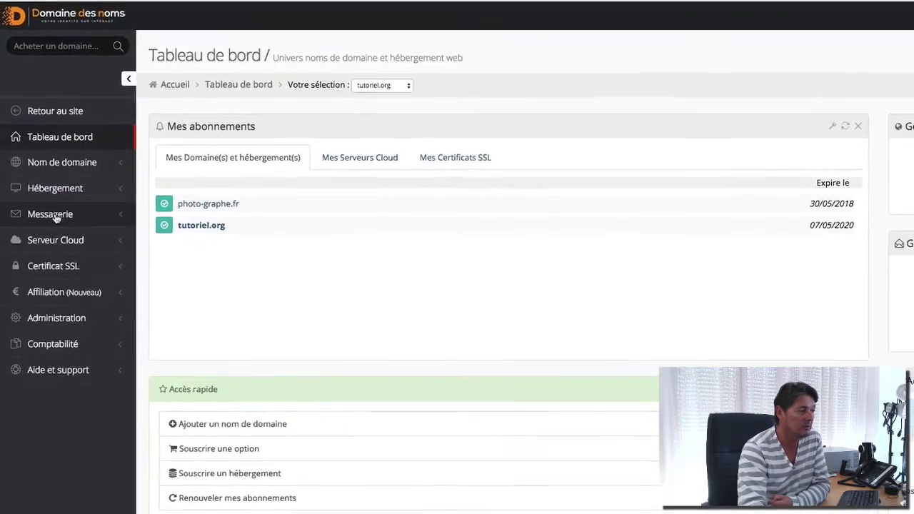
left_click(45, 201)
left_click(46, 257)
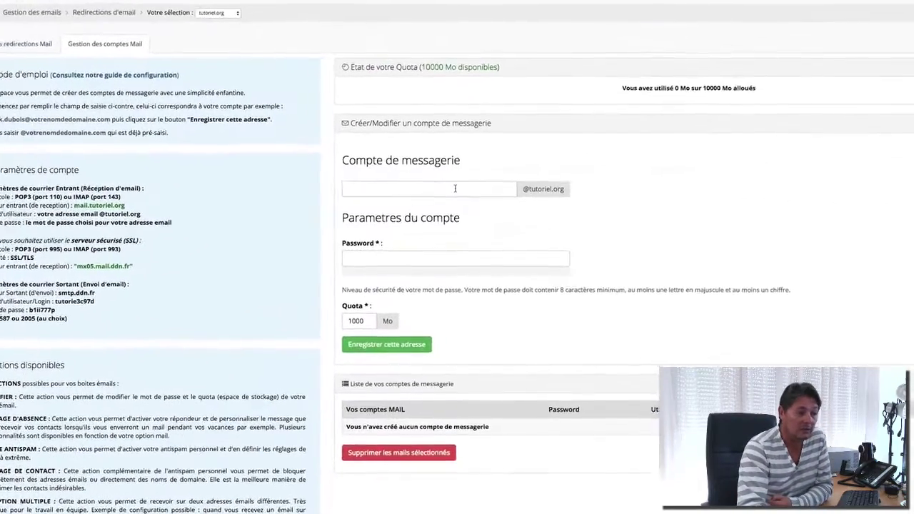
Step: Enter the new mailbox name and a password strong enough to rate Fort
left_click(454, 199)
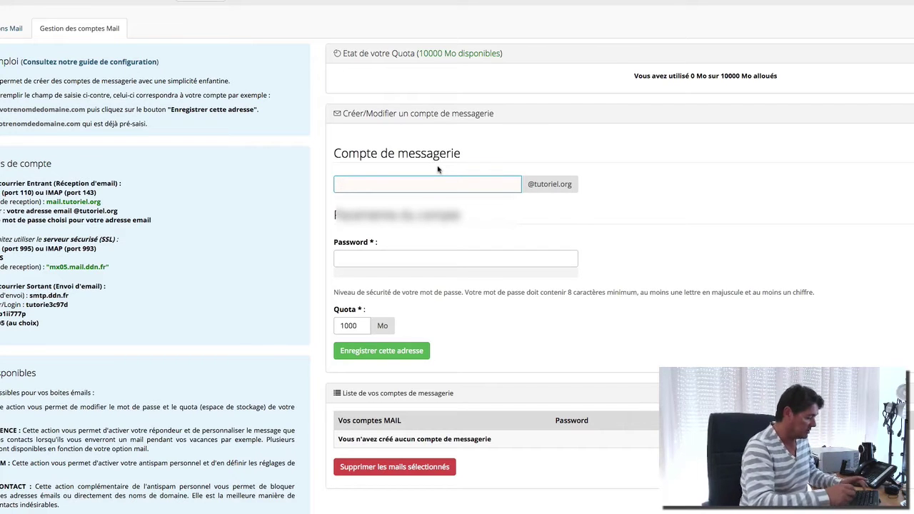
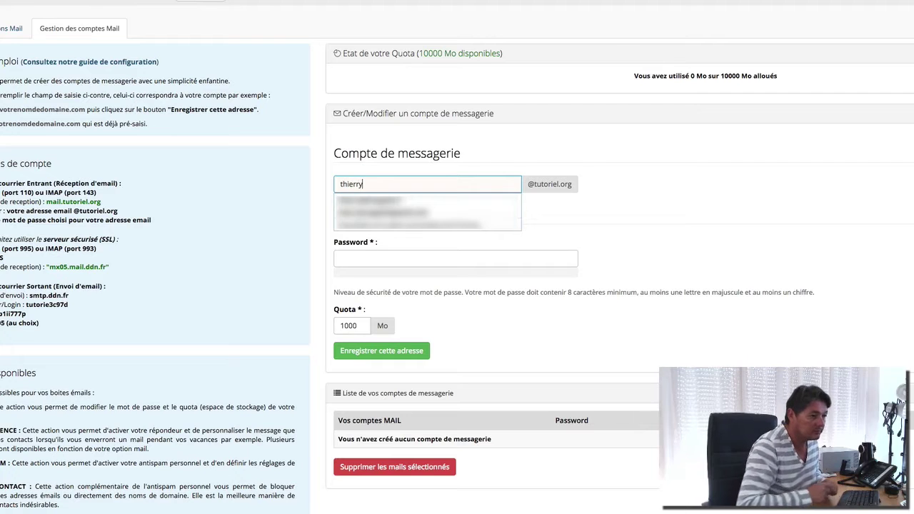
left_click(621, 203)
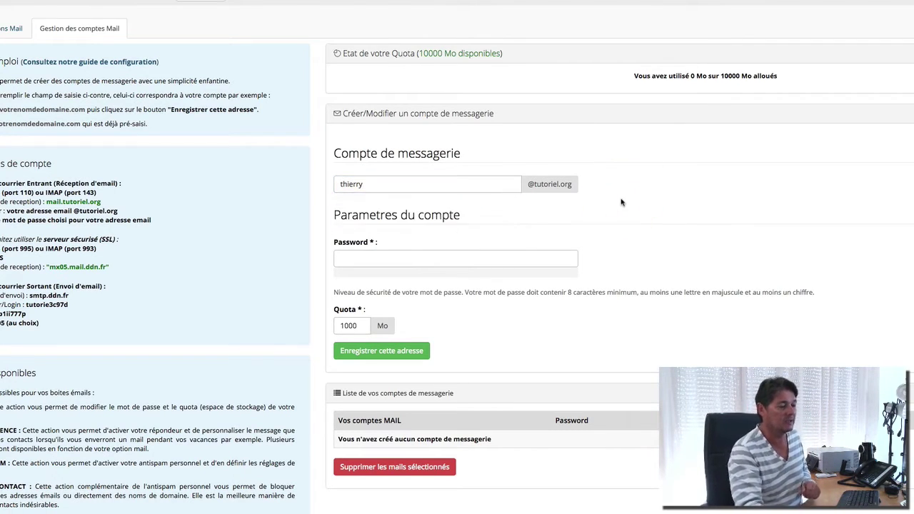
left_click(435, 259)
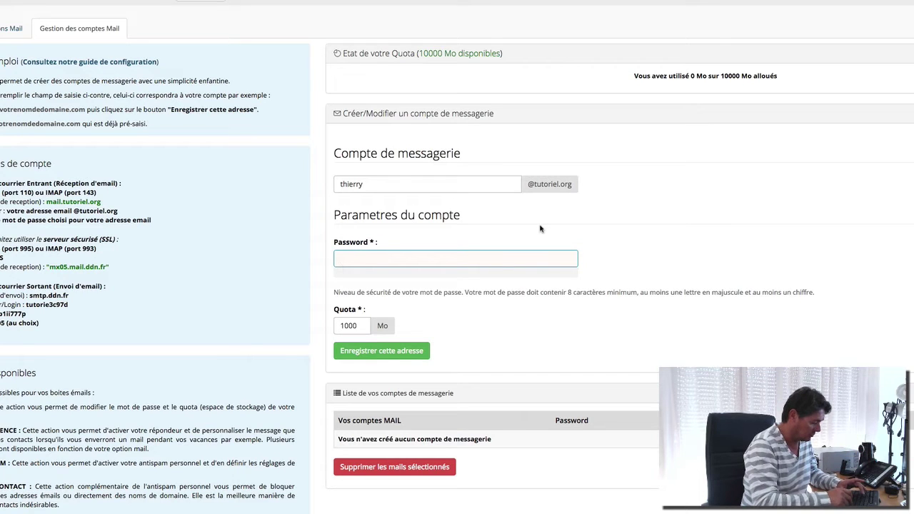
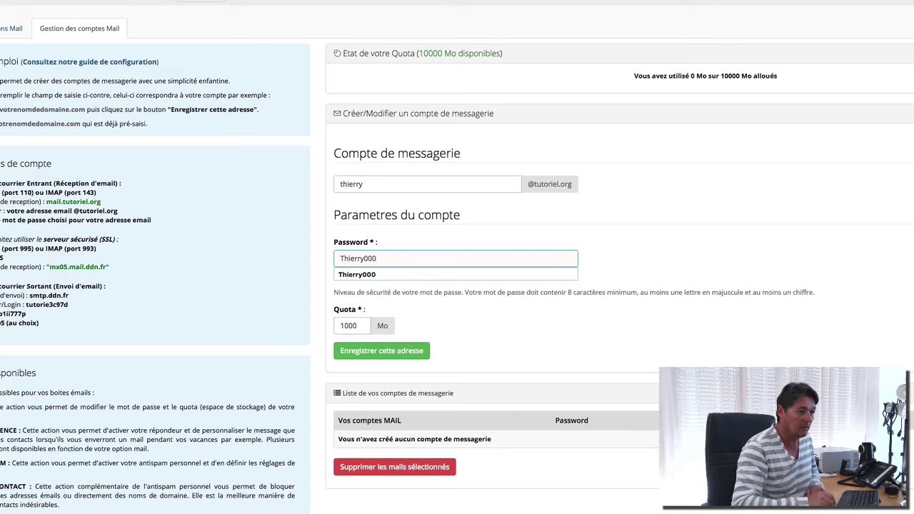
left_click(565, 286)
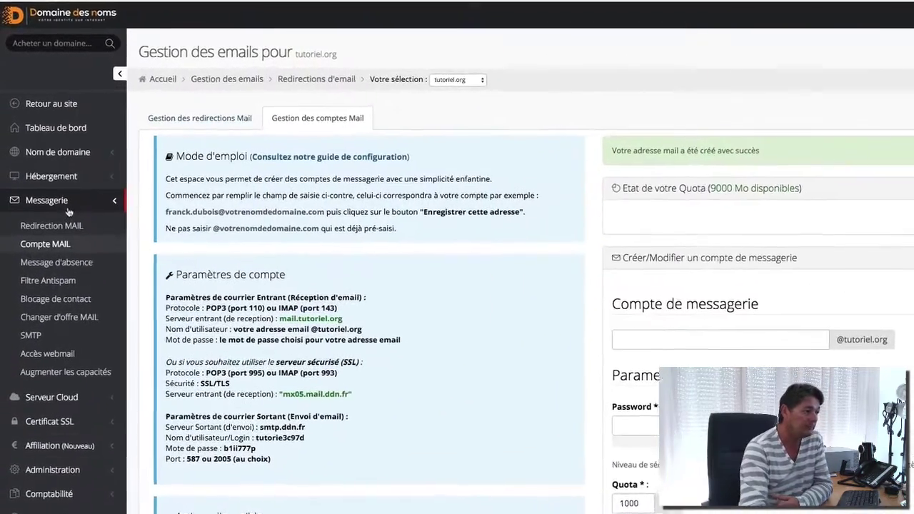
Step: Open Messagerie > Accès webmail from the sidebar
left_click(49, 362)
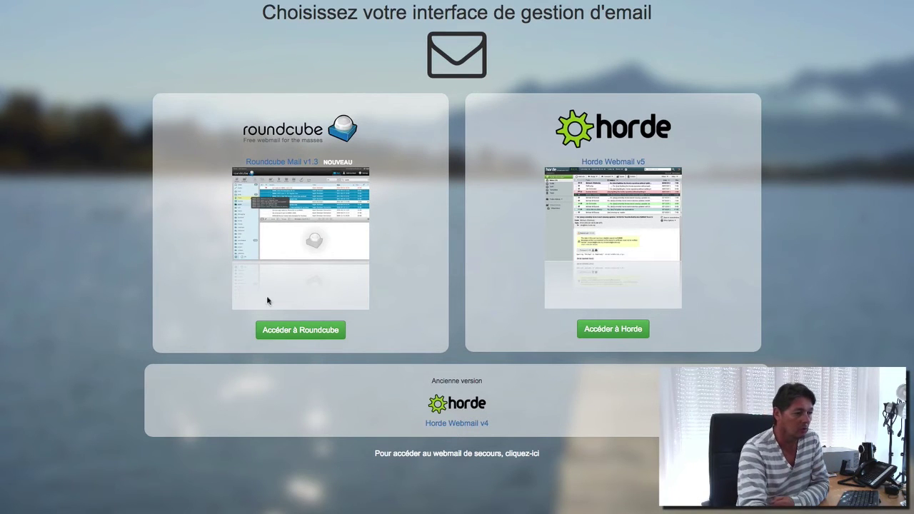
Step: Sign in to Roundcube with the new mailbox's full address and password
left_click(295, 333)
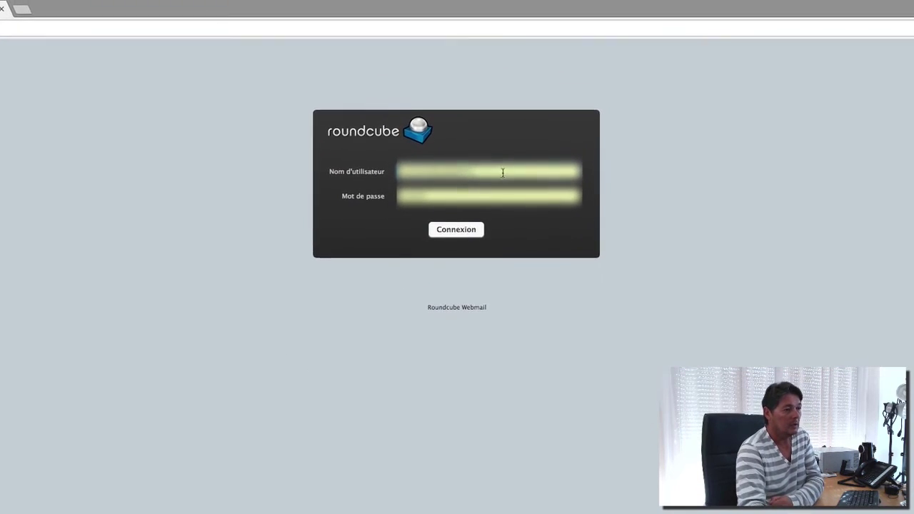
left_click_drag(503, 173, 429, 173)
key("BackSpace")
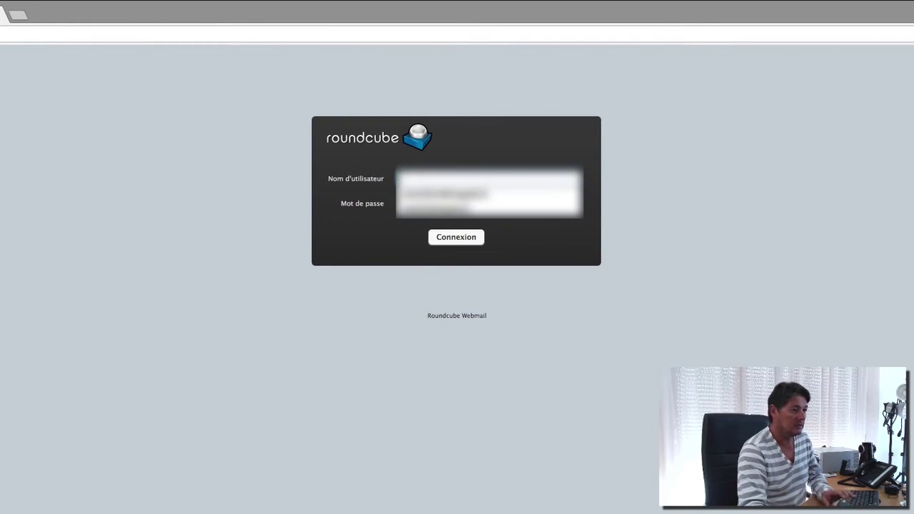
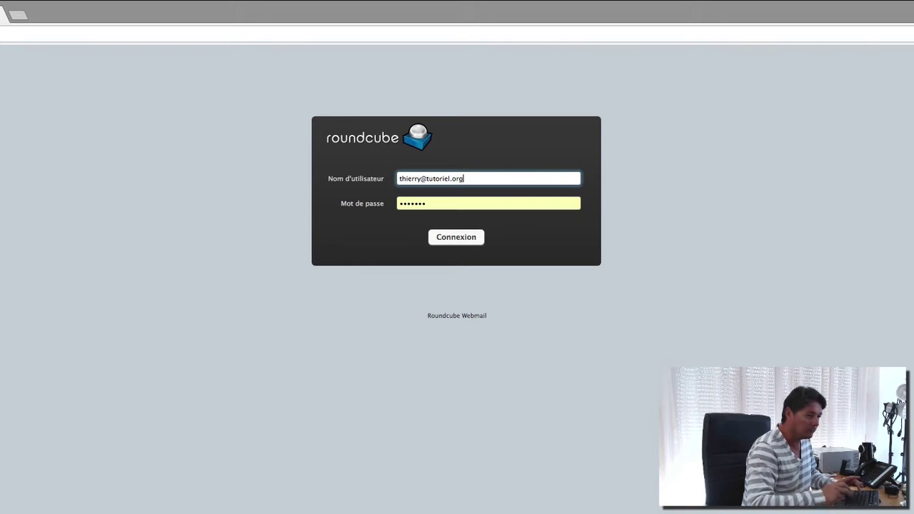
key("Tab")
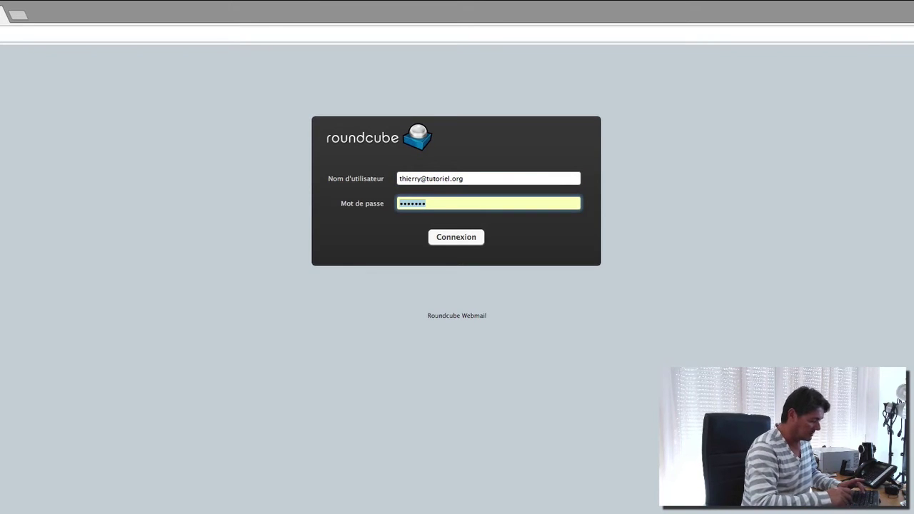
type("••••••")
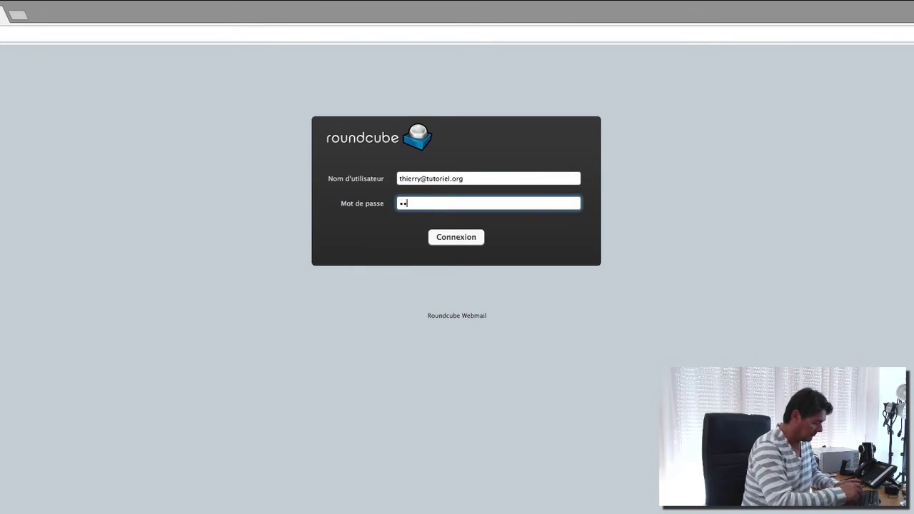
type("••••")
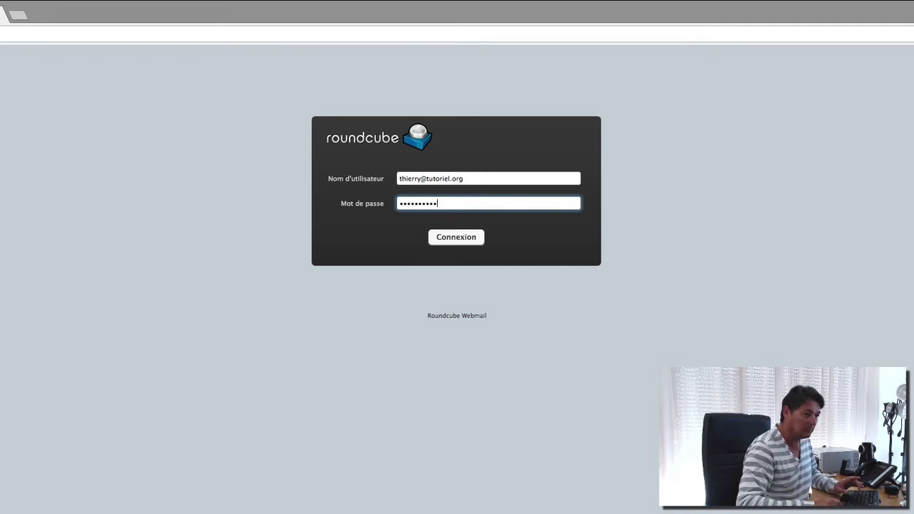
left_click(456, 238)
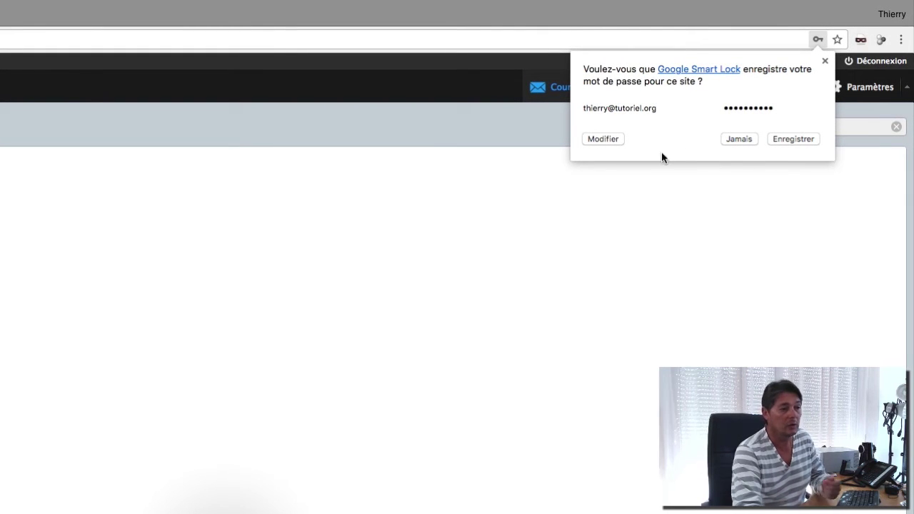
Step: Decline saving the password and read through the inbox welcome messages
left_click(447, 134)
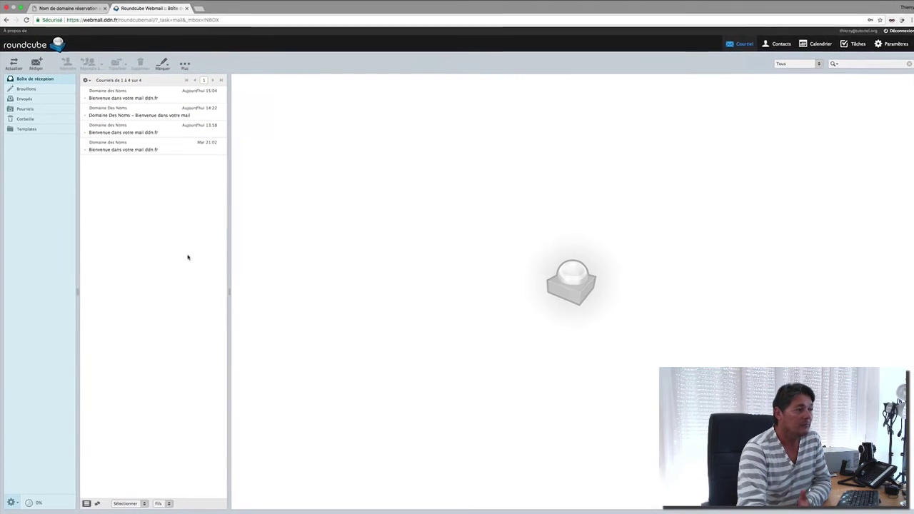
left_click(133, 98)
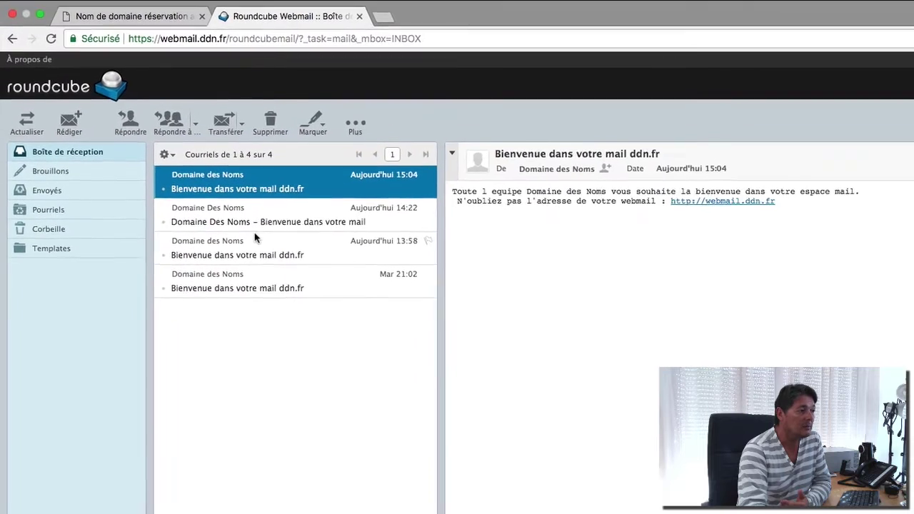
key("Down")
key("Down")
key("Down")
left_click(309, 194)
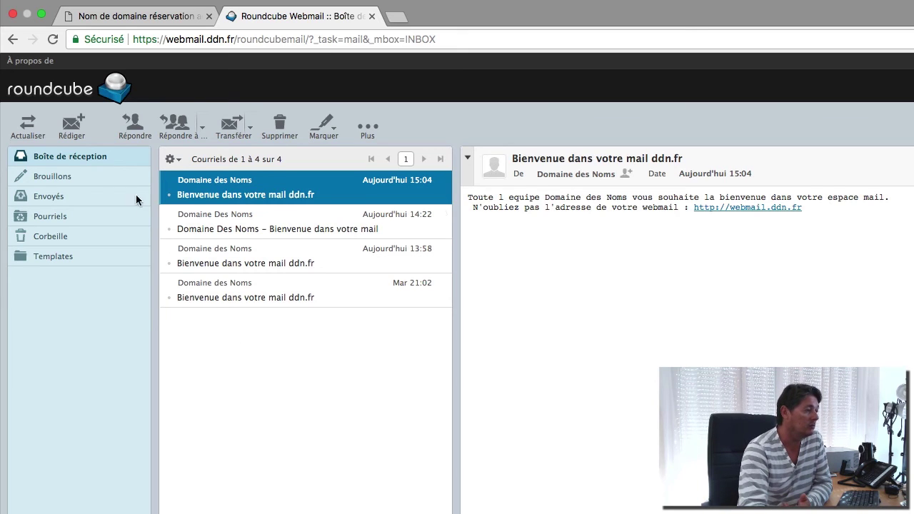
Step: Start a new email with Rédiger and place the cursor in the body
left_click(75, 133)
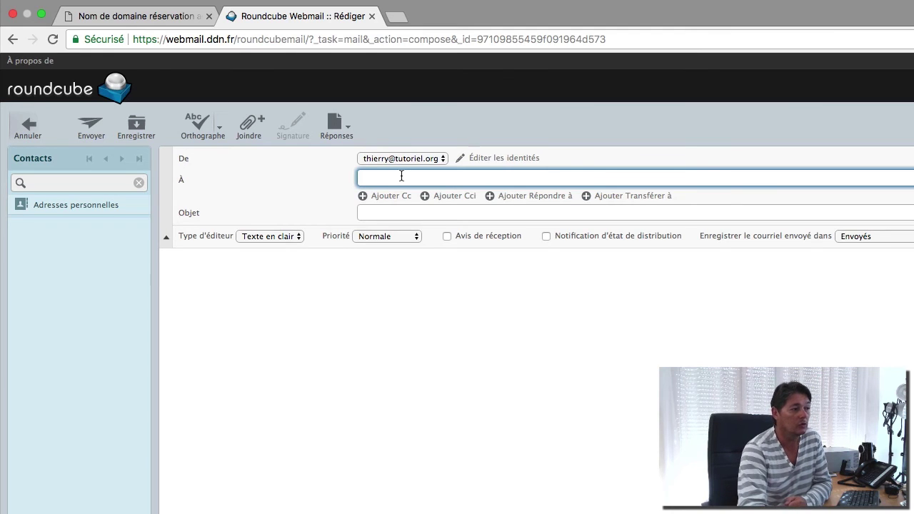
left_click(396, 212)
left_click(373, 296)
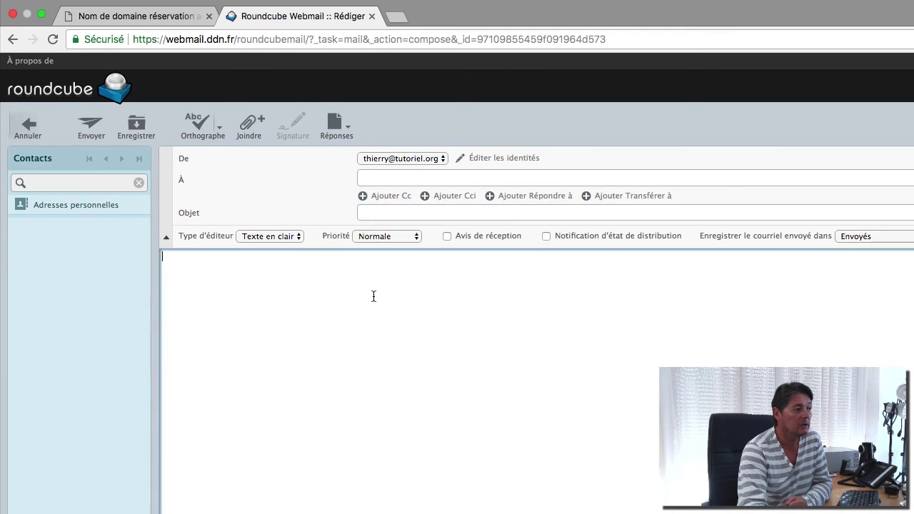